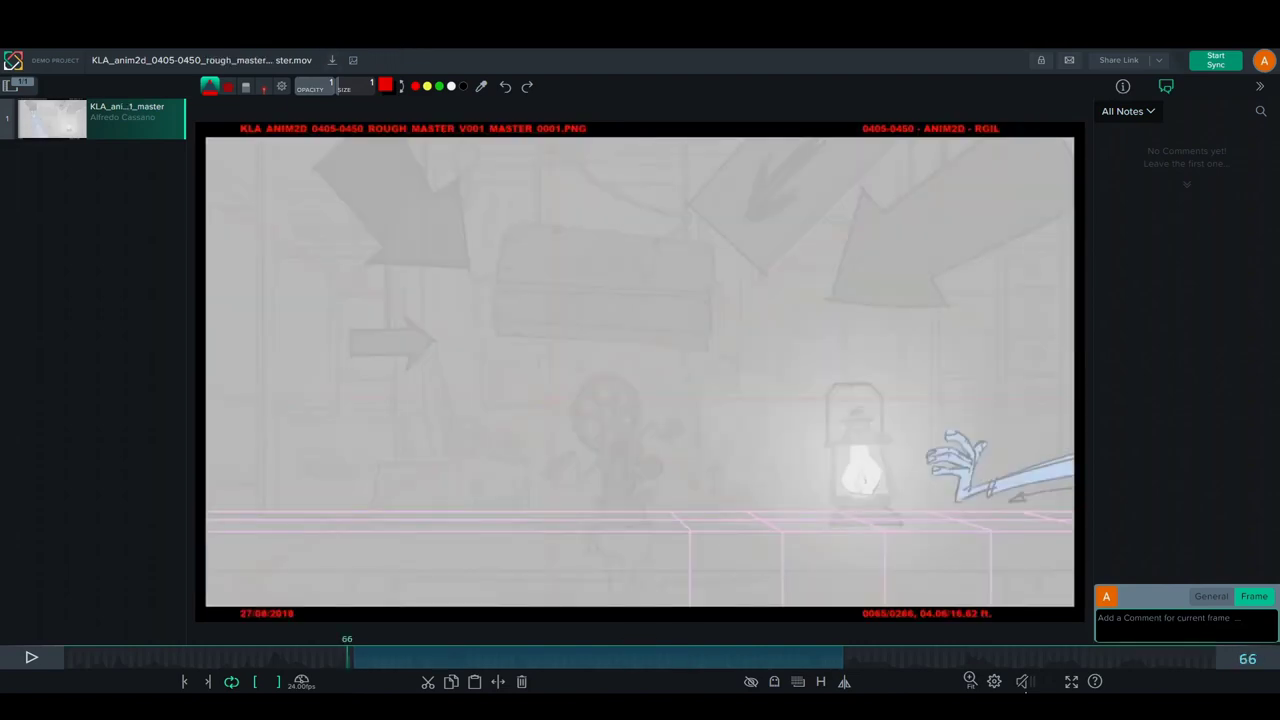
- Play the V005 rough with audio, then scrub frames 107 to 147 to inspect the motion
left_click(1022, 681)
key("space")
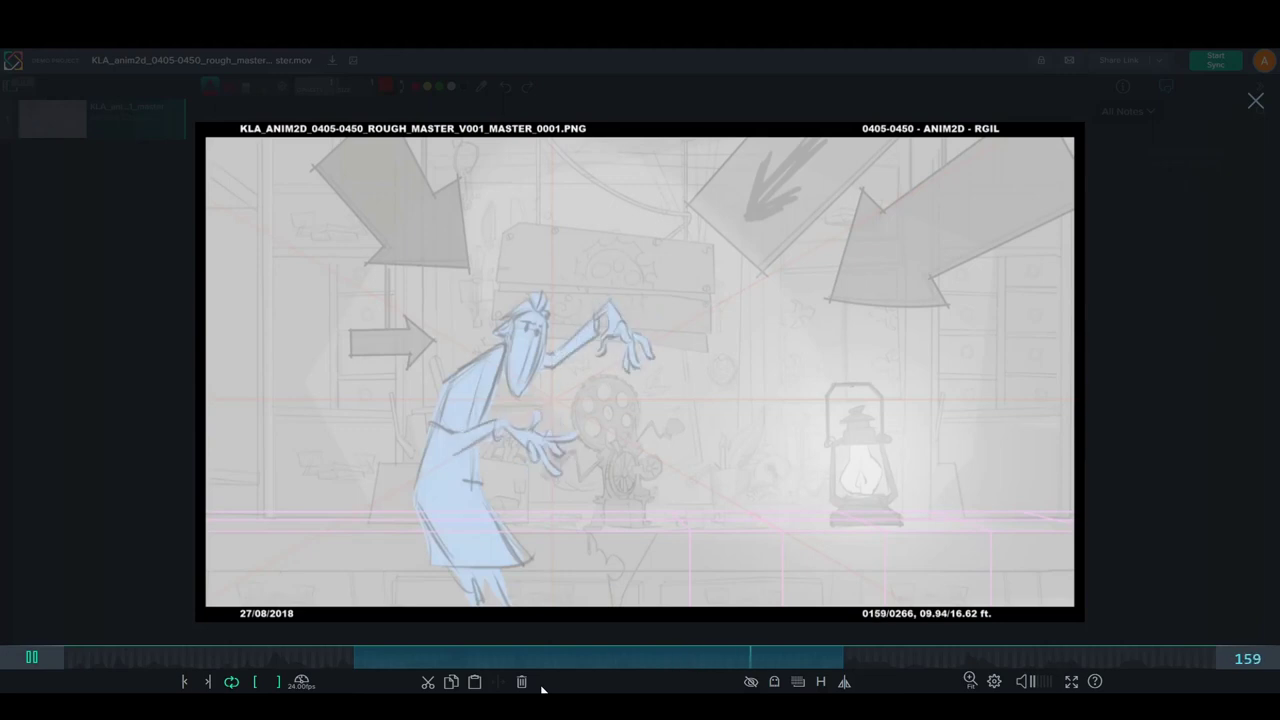
key("space")
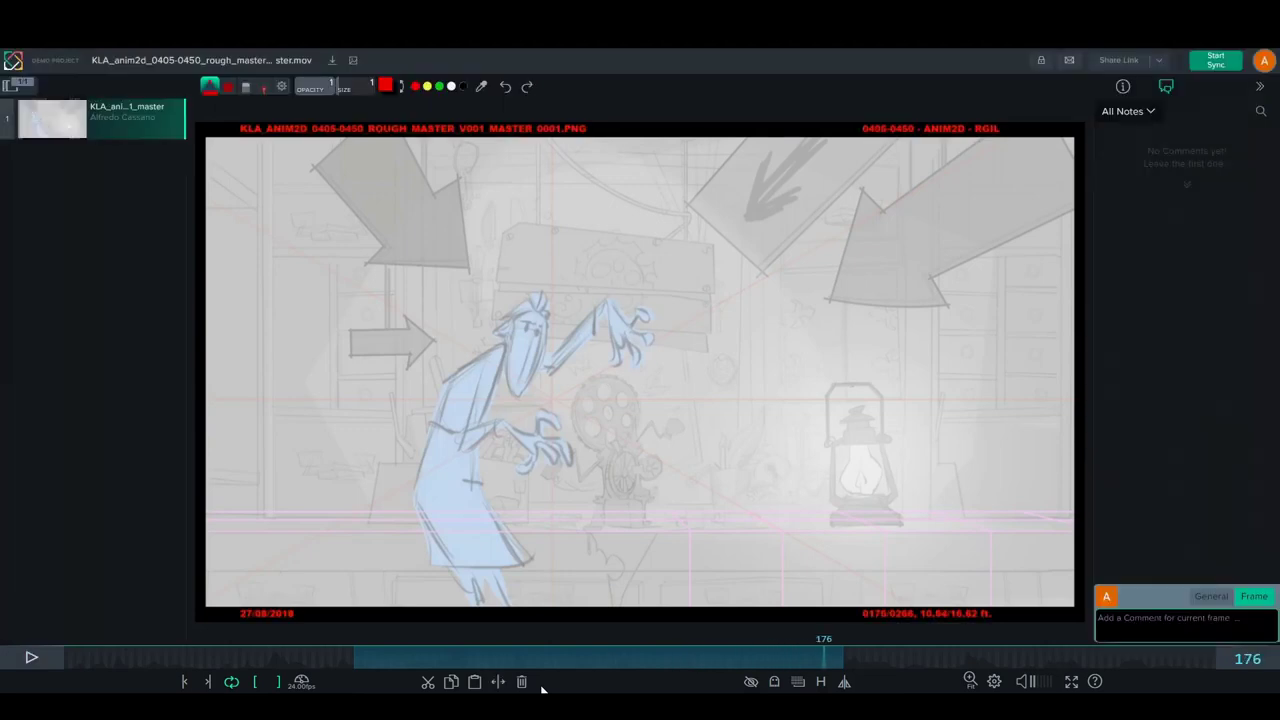
left_click(1022, 681)
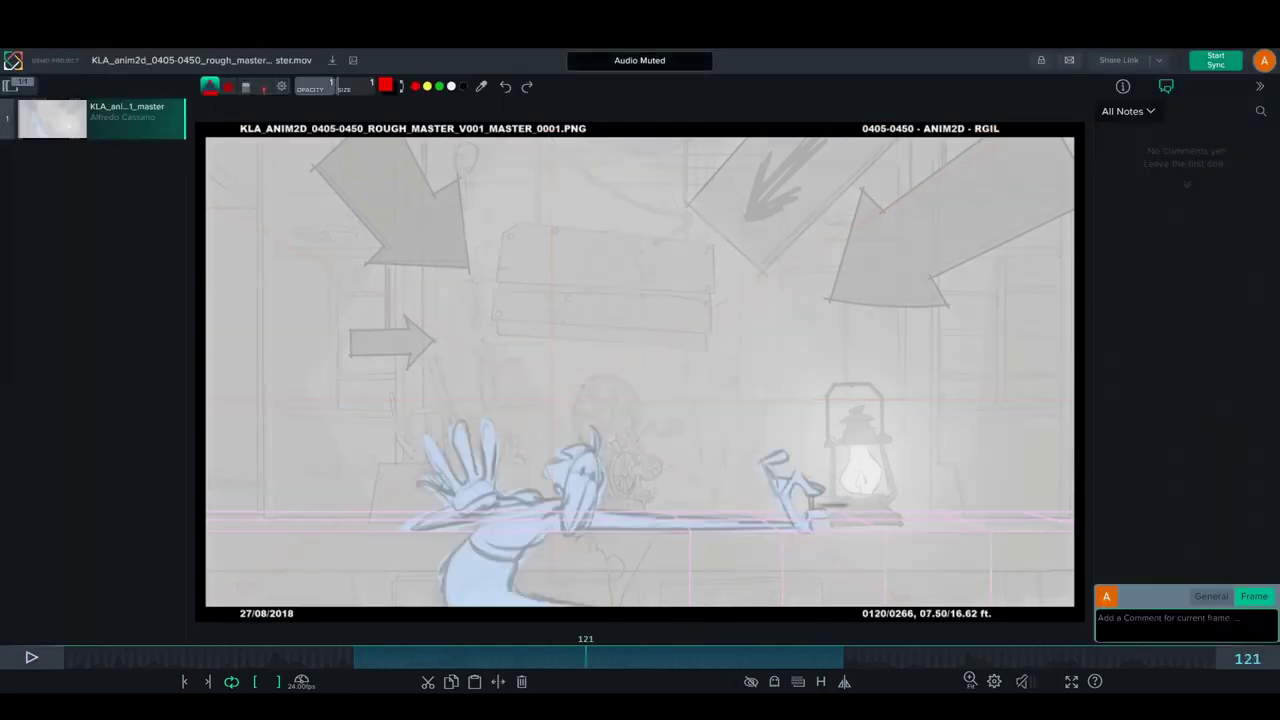
left_click_drag(585, 657, 711, 657)
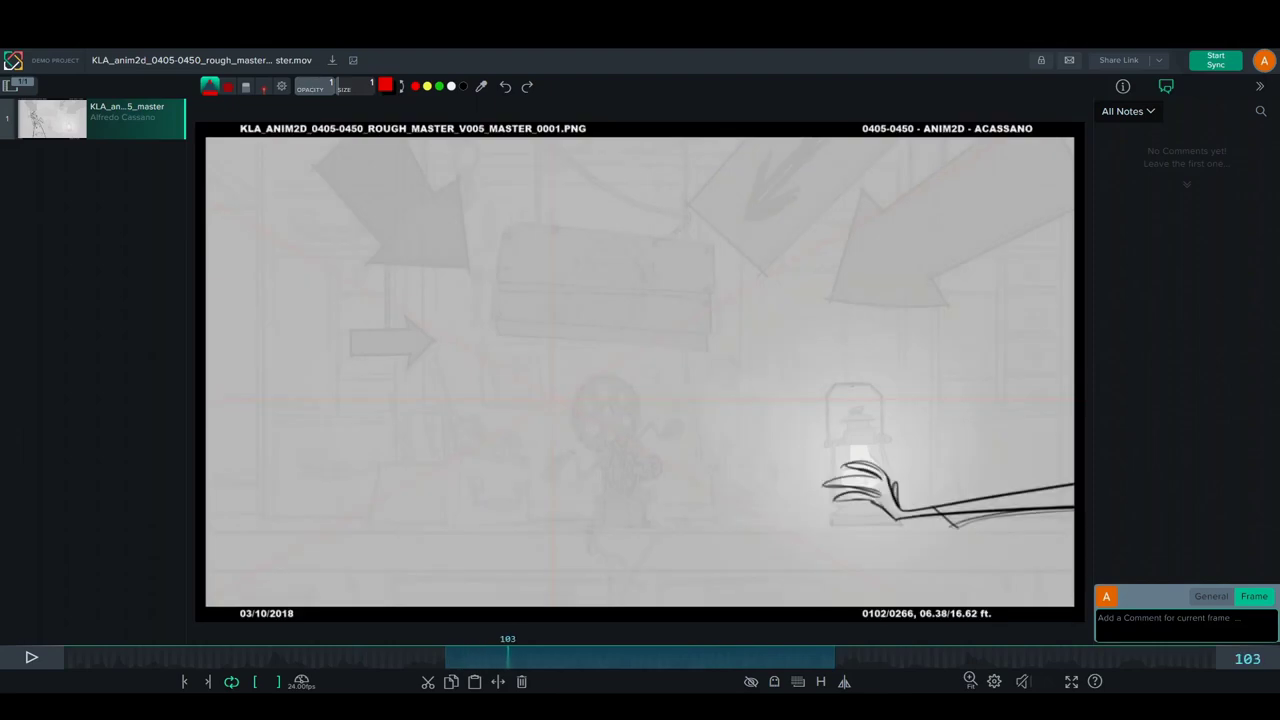
mouse_move(546, 657)
left_mouse_down()
mouse_move(763, 657)
mouse_move(750, 657)
left_mouse_up()
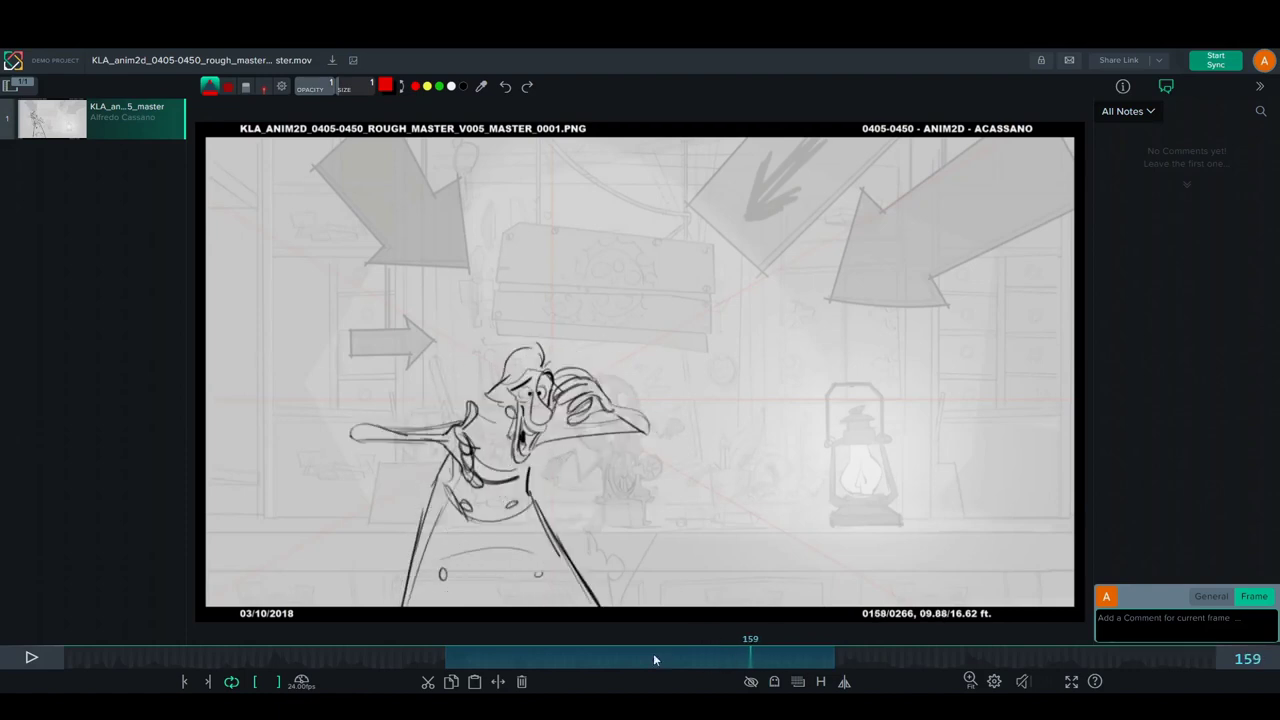
left_click(530, 656)
mouse_move(528, 657)
left_mouse_down()
mouse_move(581, 657)
mouse_move(516, 657)
mouse_move(572, 657)
left_mouse_up()
- Circle the raised hand on frame 118, arc the feet on frame 123, and add a hand arrow
left_click_drag(430, 355, 507, 391)
left_click(594, 657)
mouse_move(494, 524)
left_mouse_down()
mouse_move(442, 562)
mouse_move(500, 602)
left_mouse_up()
left_click(551, 657)
mouse_move(551, 657)
left_mouse_down()
mouse_move(517, 657)
mouse_move(603, 657)
mouse_move(568, 657)
left_mouse_up()
mouse_move(403, 552)
left_mouse_down()
mouse_move(457, 478)
mouse_move(454, 505)
left_mouse_up()
mouse_move(592, 657)
left_mouse_down()
mouse_move(577, 657)
mouse_move(598, 657)
left_mouse_up()
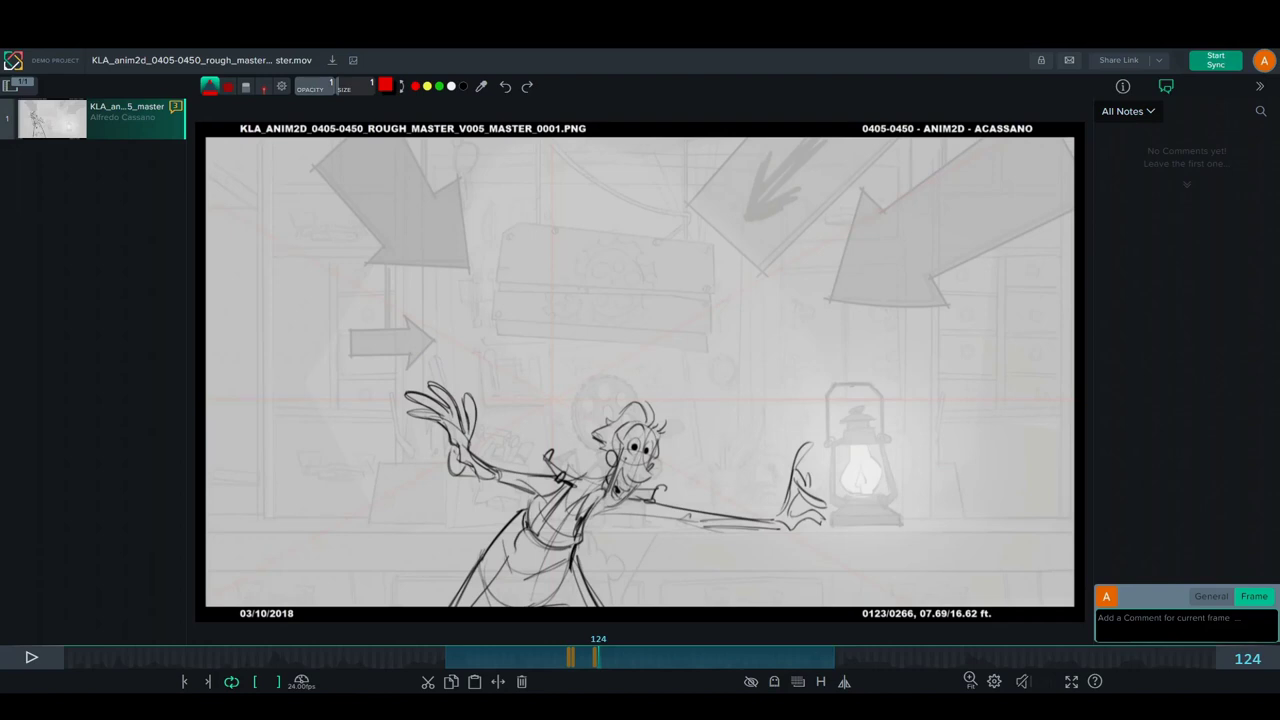
mouse_move(598, 657)
left_mouse_down()
mouse_move(512, 657)
mouse_move(642, 657)
mouse_move(612, 657)
left_mouse_up()
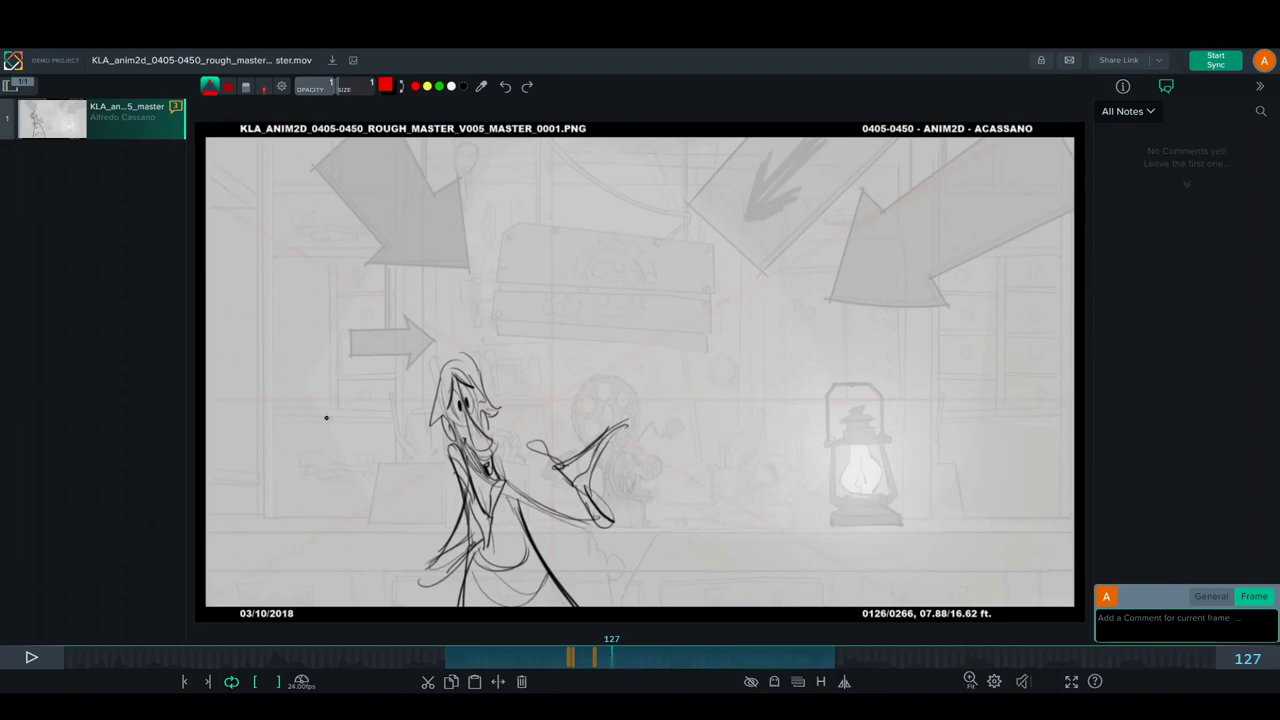
- Draw a large red loop and a smaller one beside it, left of the character on frame 127
left_click_drag(350, 368, 379, 482)
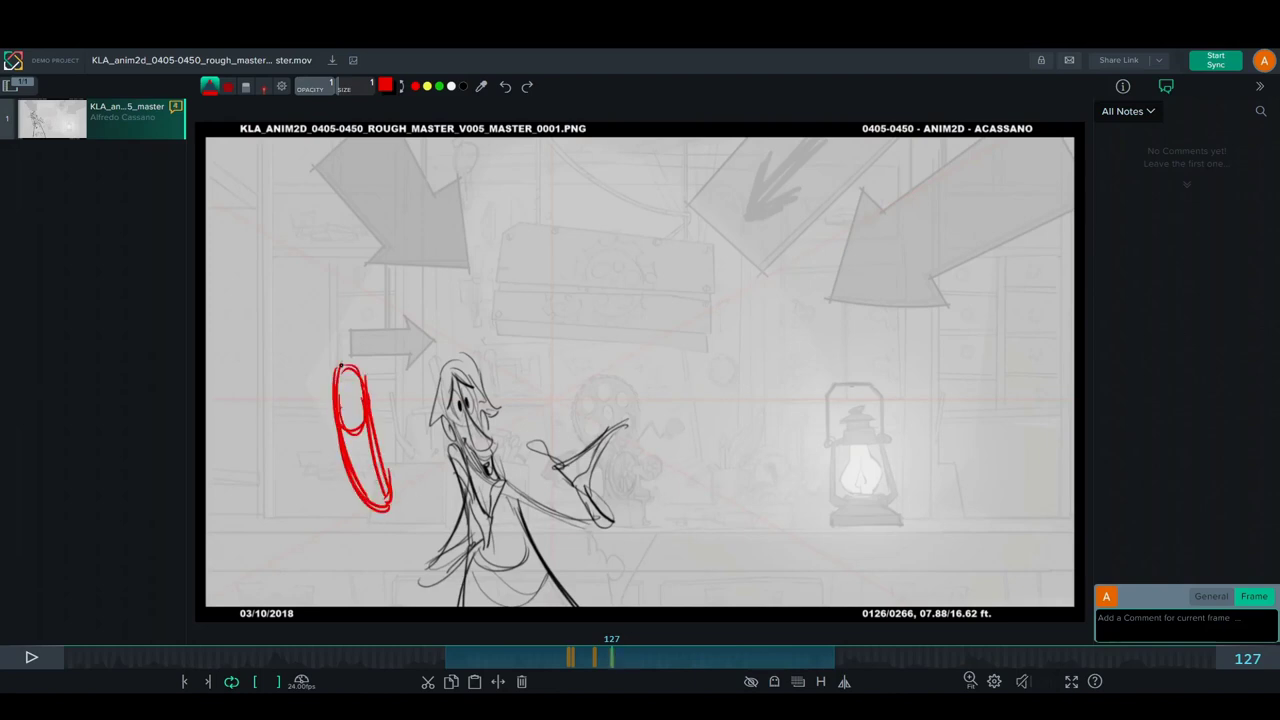
left_click_drag(341, 366, 386, 519)
mouse_move(280, 440)
left_mouse_down()
mouse_move(294, 388)
mouse_move(285, 446)
mouse_move(316, 512)
mouse_move(310, 546)
mouse_move(322, 488)
mouse_move(292, 460)
mouse_move(309, 444)
mouse_move(316, 512)
left_mouse_up()
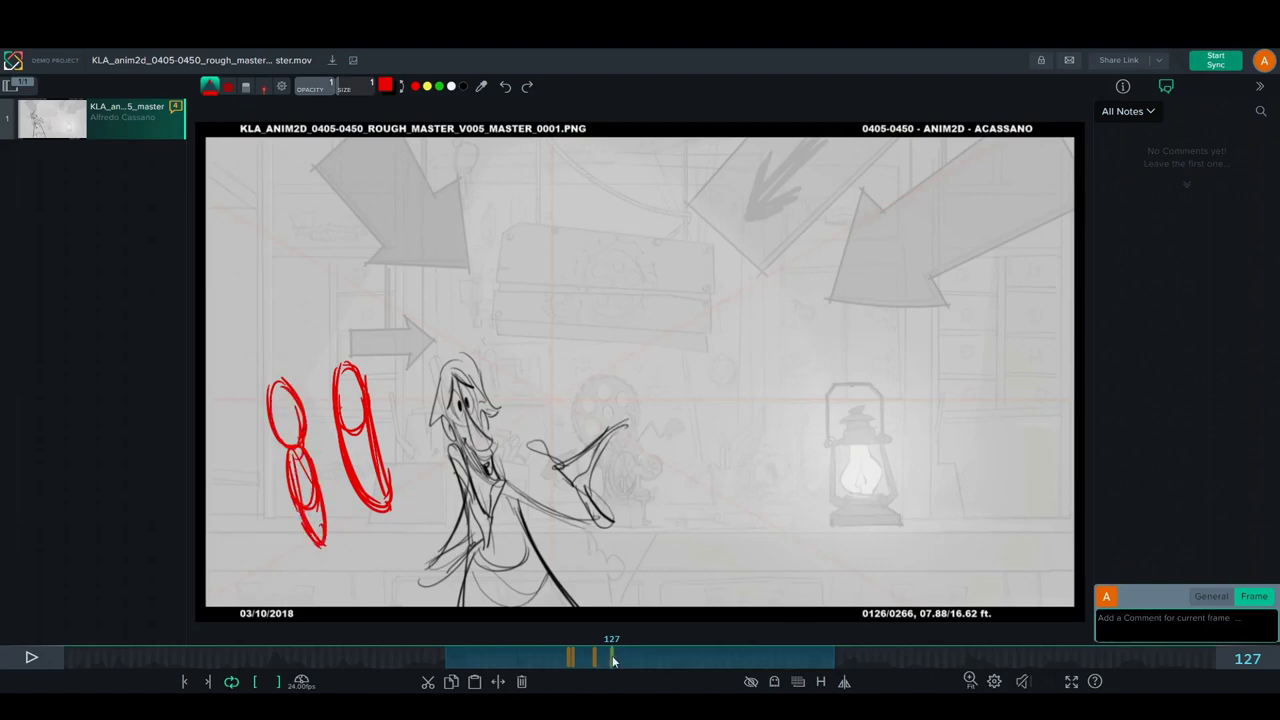
mouse_move(611, 657)
left_mouse_down()
mouse_move(493, 657)
mouse_move(516, 657)
left_mouse_up()
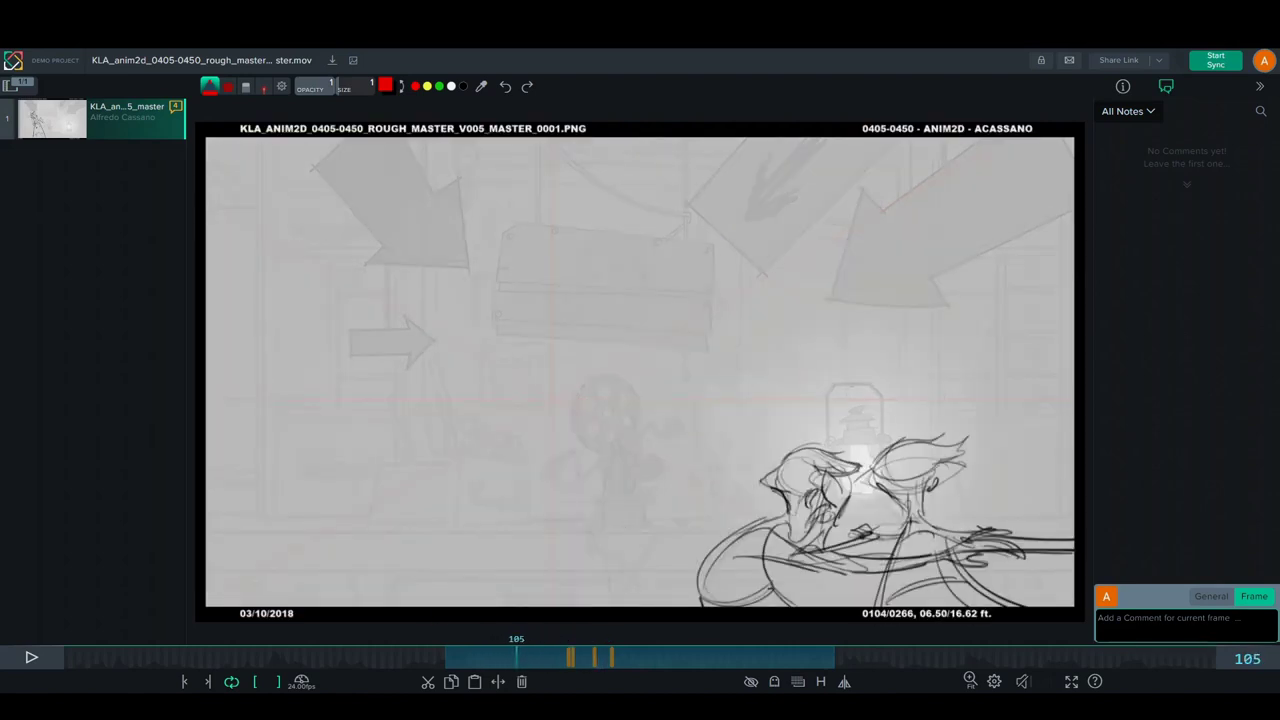
- Draw a red hat-shaped arc with horizontal smear lines on frame 105, labelled 1x
mouse_move(776, 298)
left_mouse_down()
mouse_move(686, 428)
mouse_move(871, 251)
mouse_move(995, 365)
left_mouse_up()
left_click_drag(795, 273, 927, 271)
left_click_drag(762, 297, 933, 288)
left_click_drag(726, 333, 944, 312)
left_click_drag(699, 353, 971, 341)
left_click_drag(719, 373, 1032, 355)
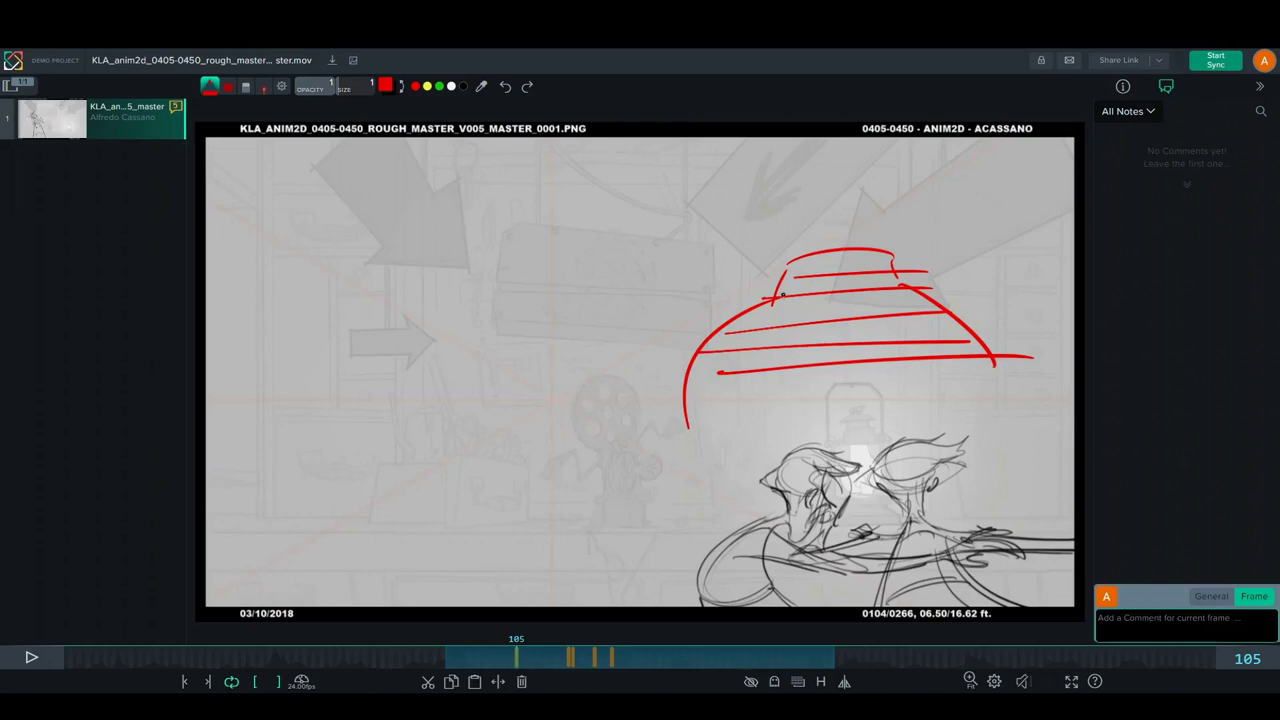
mouse_move(778, 290)
left_mouse_down()
mouse_move(912, 250)
mouse_move(914, 280)
left_mouse_up()
left_click_drag(908, 274, 974, 332)
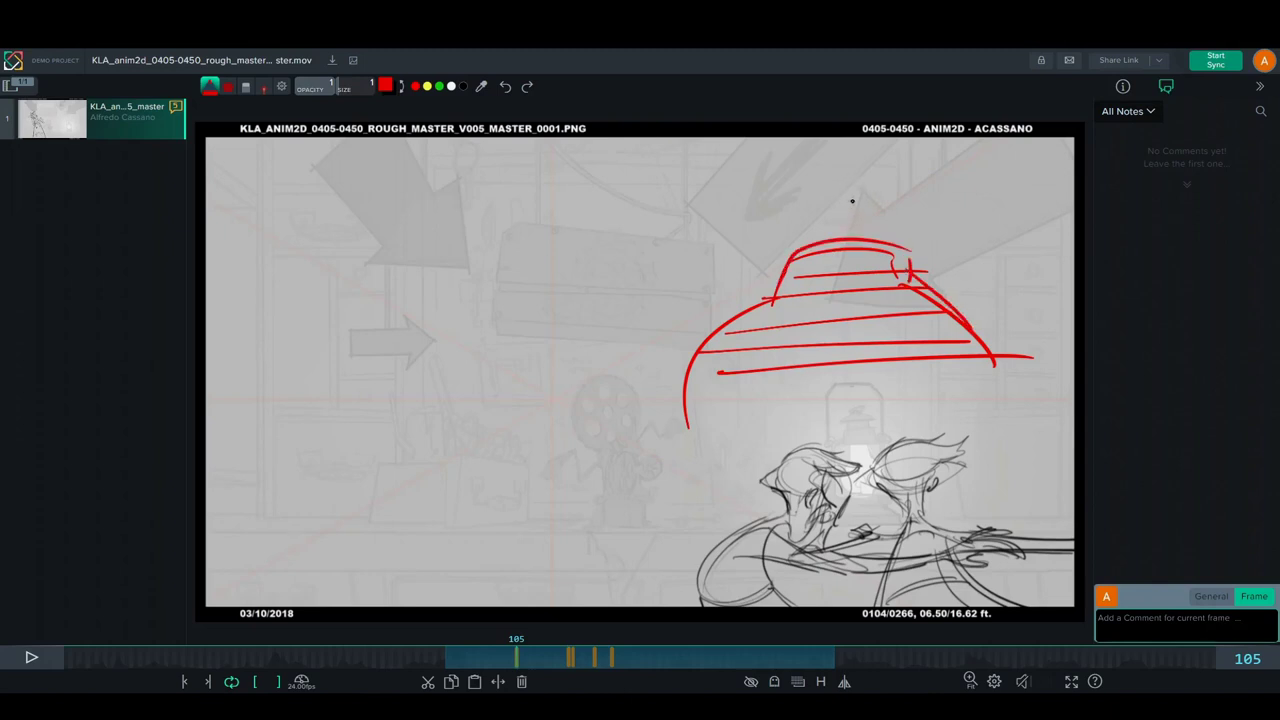
mouse_move(843, 211)
left_mouse_down()
mouse_move(873, 180)
mouse_move(863, 220)
mouse_move(902, 199)
left_mouse_up()
left_click_drag(894, 193, 897, 212)
- Draw a red chain of stretched loops upward and number them with 1s
mouse_move(266, 467)
left_mouse_down()
mouse_move(587, 200)
mouse_move(497, 272)
left_mouse_up()
mouse_move(352, 384)
left_mouse_down()
mouse_move(301, 433)
mouse_move(346, 476)
left_mouse_up()
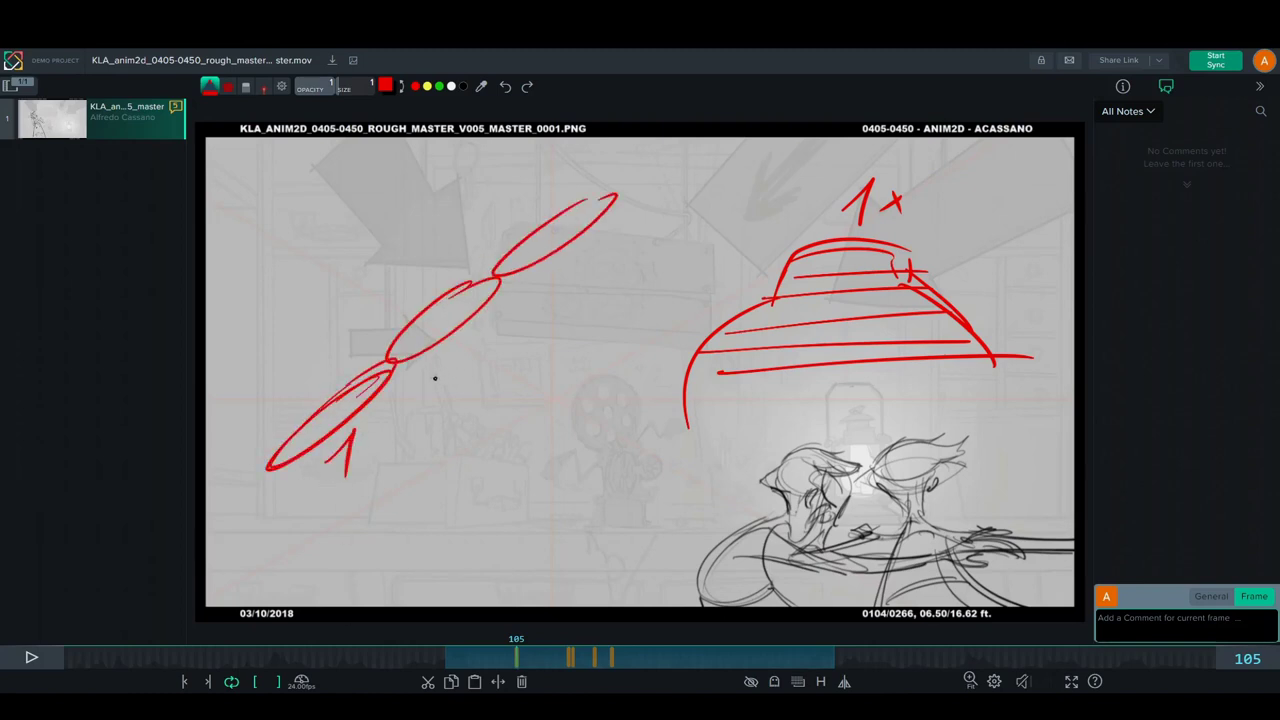
left_click_drag(437, 378, 456, 403)
left_click_drag(546, 295, 566, 302)
key("space")
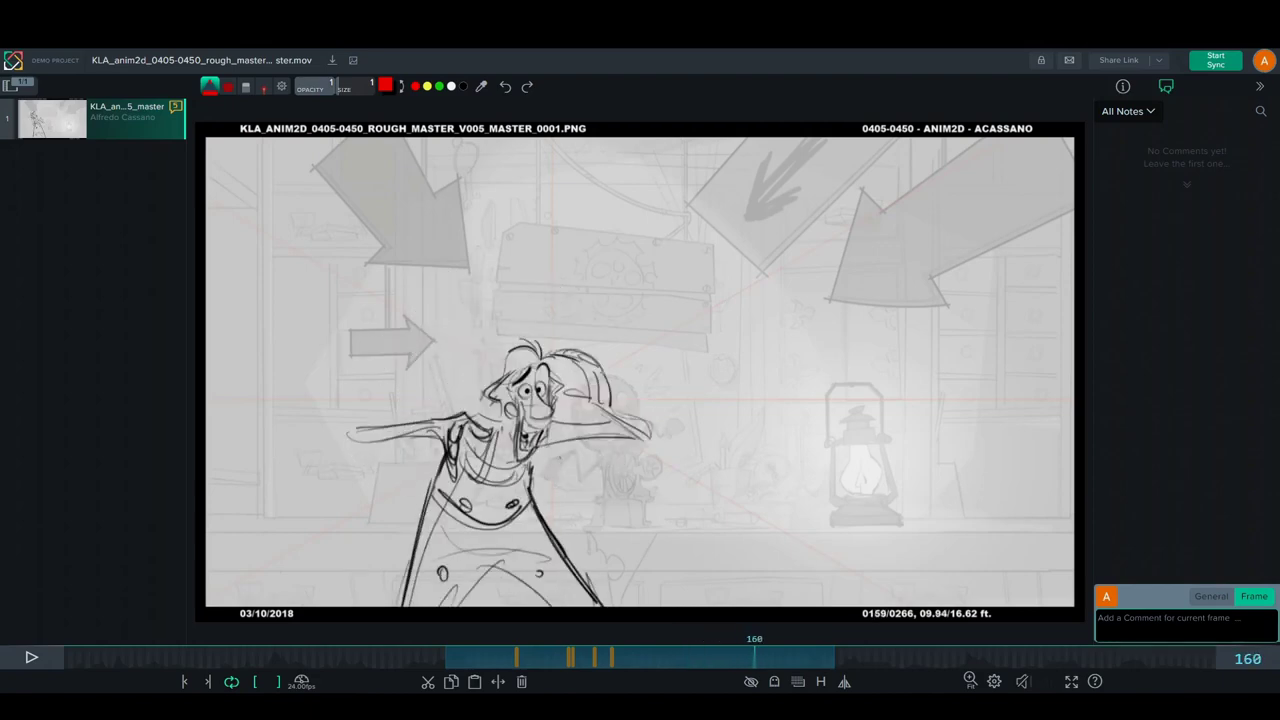
- Strike red X strokes over the left and right arms on frame 161
left_click_drag(467, 392, 414, 512)
left_click_drag(446, 407, 456, 472)
left_click_drag(597, 367, 576, 412)
left_click_drag(581, 359, 591, 467)
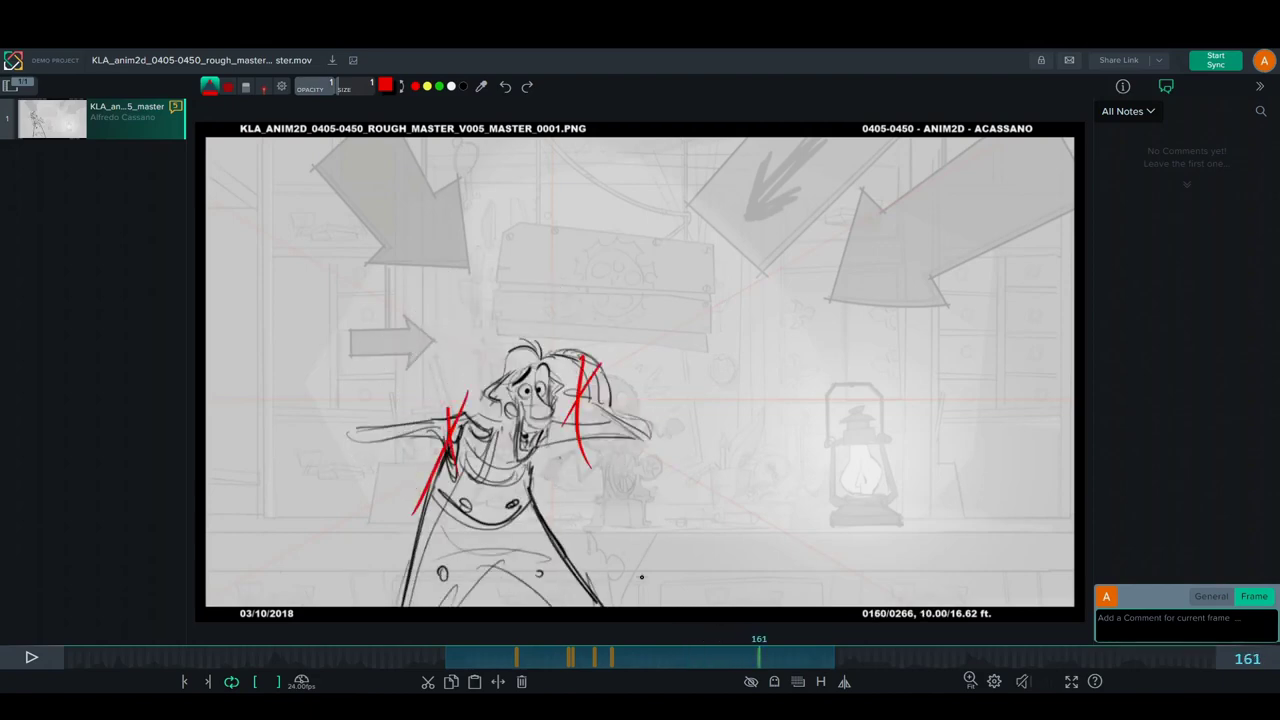
mouse_move(754, 661)
left_mouse_down()
mouse_move(685, 661)
mouse_move(724, 661)
mouse_move(694, 666)
left_mouse_up()
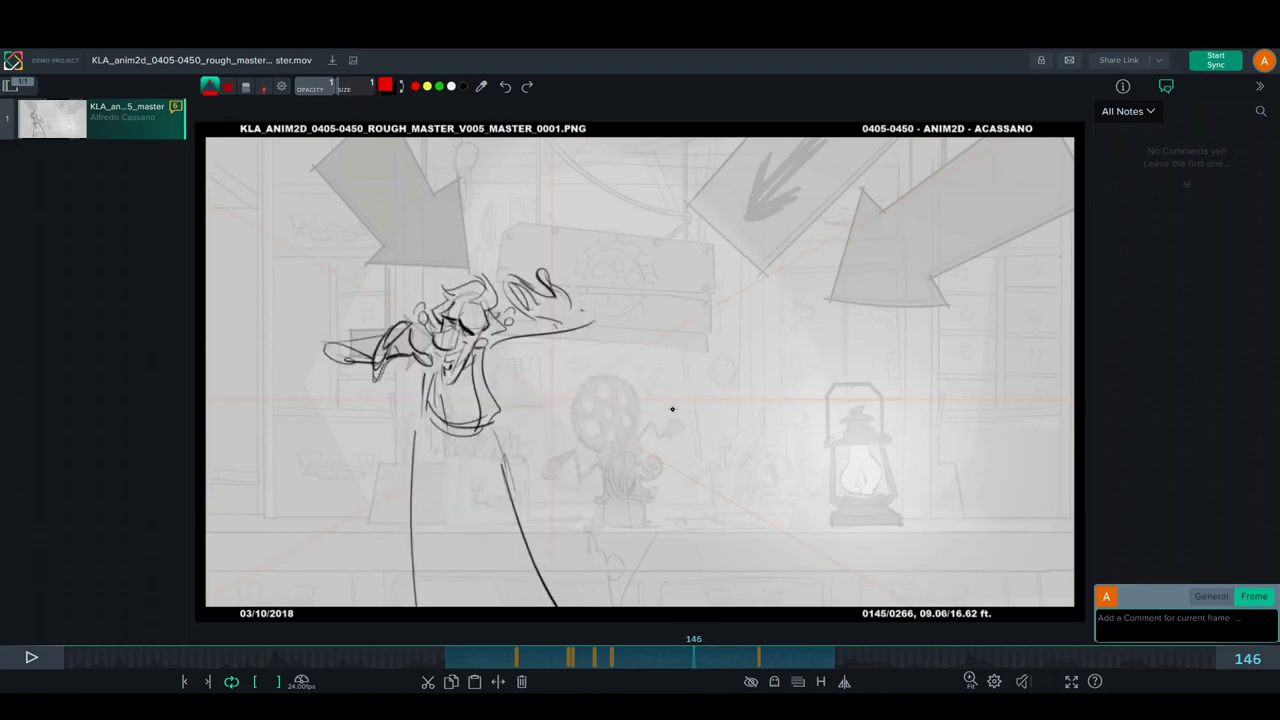
- Chain red ovals on frame 146 from the hand down past the lantern, adding small marks alongside
left_click_drag(668, 374, 670, 370)
mouse_move(716, 298)
left_mouse_down()
mouse_move(684, 336)
mouse_move(750, 282)
mouse_move(790, 330)
left_mouse_up()
mouse_move(818, 432)
left_mouse_down()
mouse_move(832, 510)
mouse_move(870, 525)
mouse_move(915, 492)
mouse_move(932, 448)
mouse_move(912, 458)
left_mouse_up()
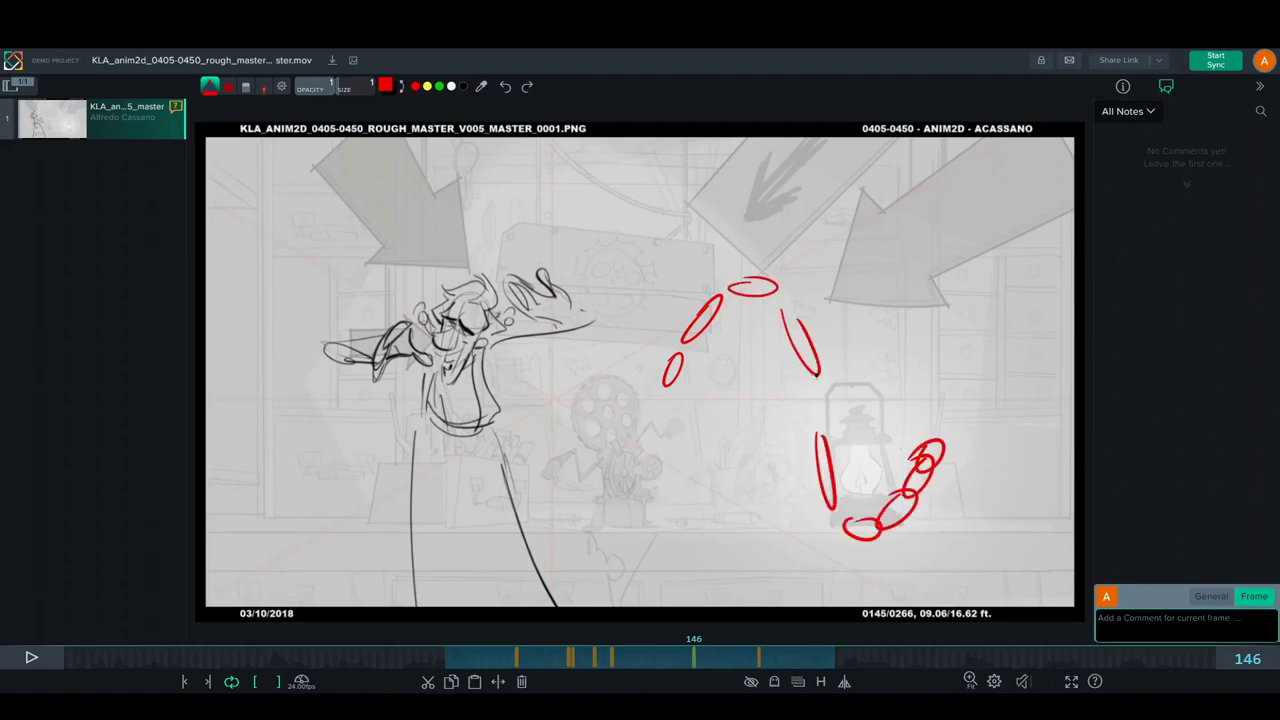
mouse_move(756, 296)
left_mouse_down()
mouse_move(806, 418)
mouse_move(904, 494)
left_mouse_up()
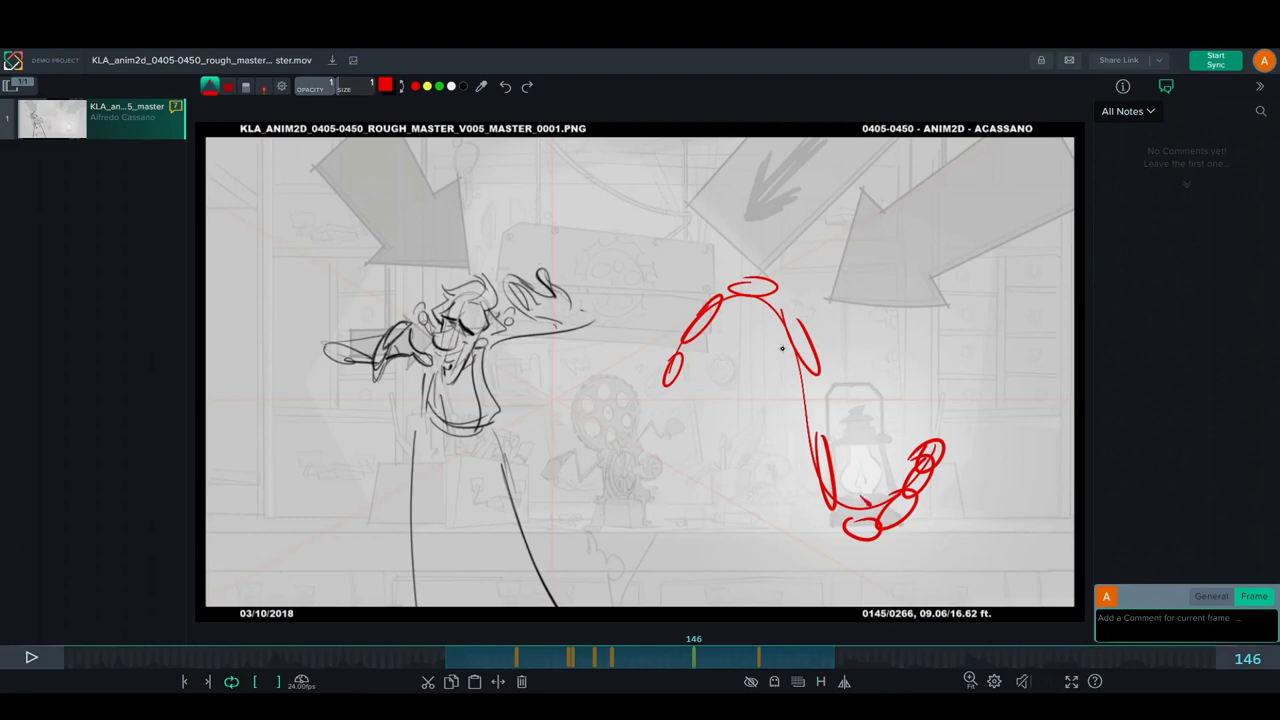
mouse_move(672, 356)
left_mouse_down()
mouse_move(652, 374)
mouse_move(660, 396)
mouse_move(688, 352)
left_mouse_up()
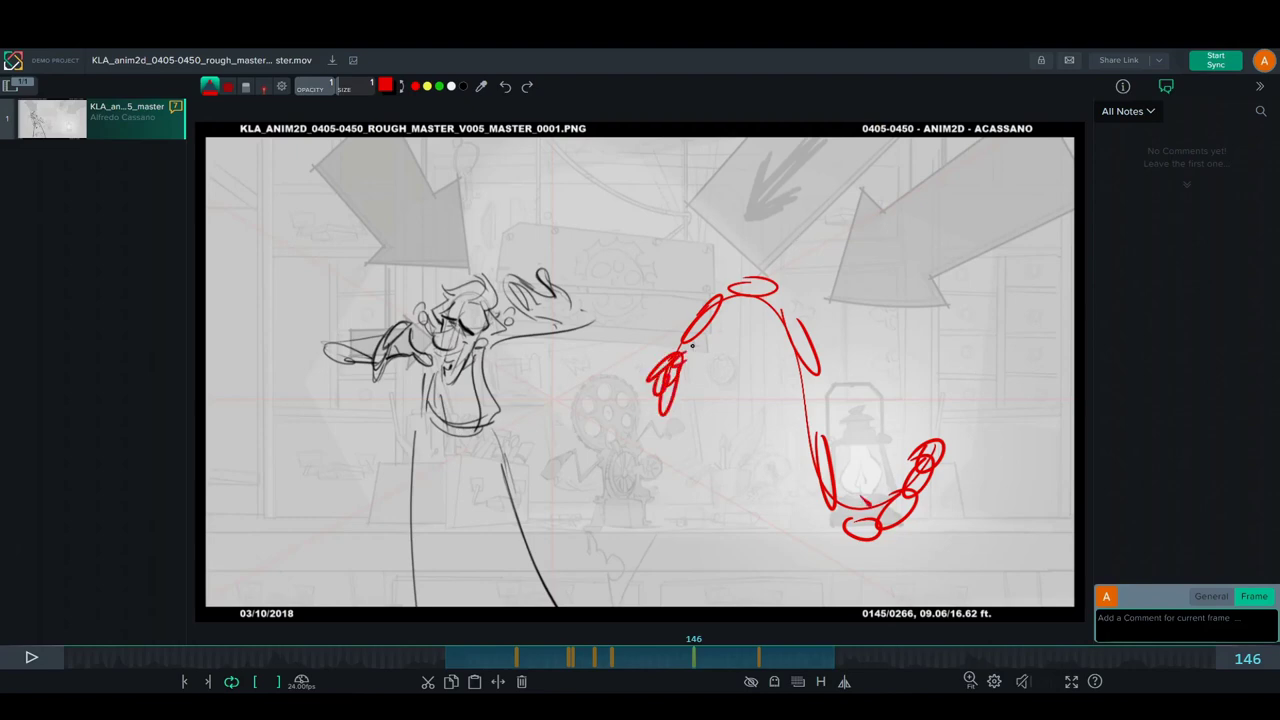
mouse_move(716, 296)
left_mouse_down()
mouse_move(668, 330)
mouse_move(760, 288)
mouse_move(708, 276)
mouse_move(774, 304)
mouse_move(808, 302)
mouse_move(786, 300)
mouse_move(810, 382)
left_mouse_up()
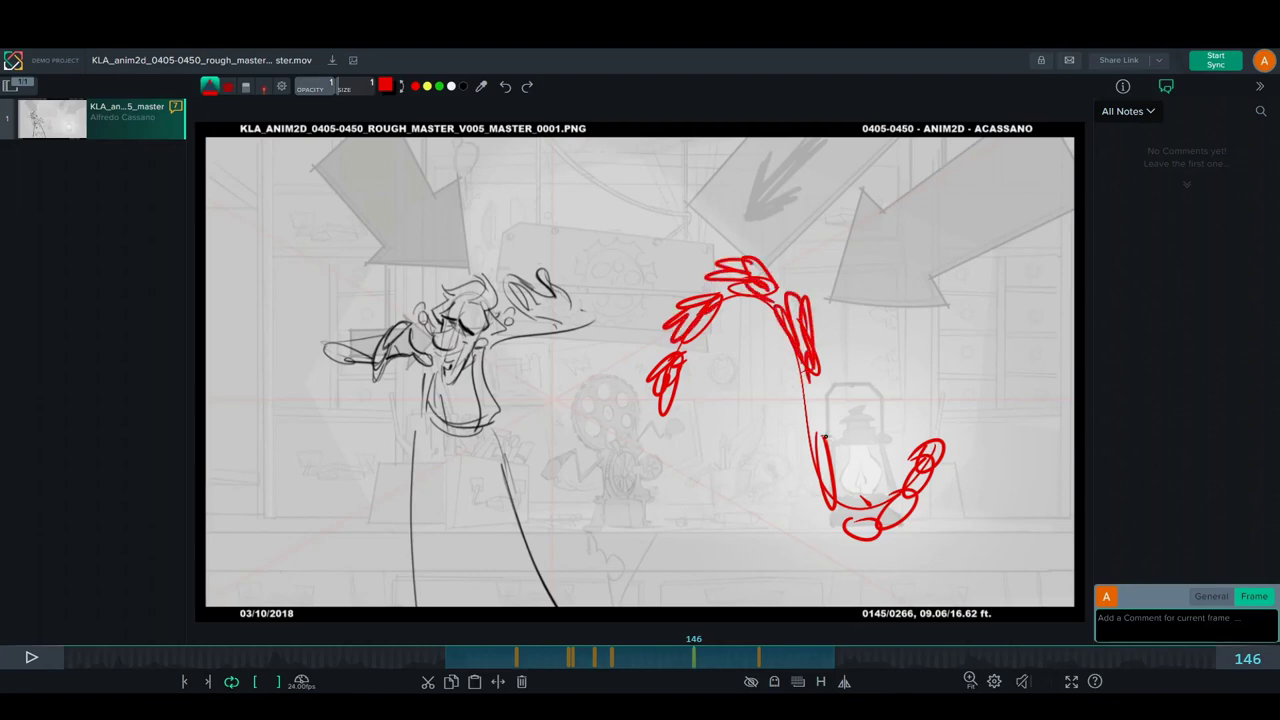
mouse_move(824, 436)
left_mouse_down()
mouse_move(820, 487)
mouse_move(821, 473)
mouse_move(868, 525)
mouse_move(824, 527)
mouse_move(846, 543)
mouse_move(812, 549)
mouse_move(862, 561)
mouse_move(890, 497)
mouse_move(876, 529)
mouse_move(921, 480)
left_mouse_up()
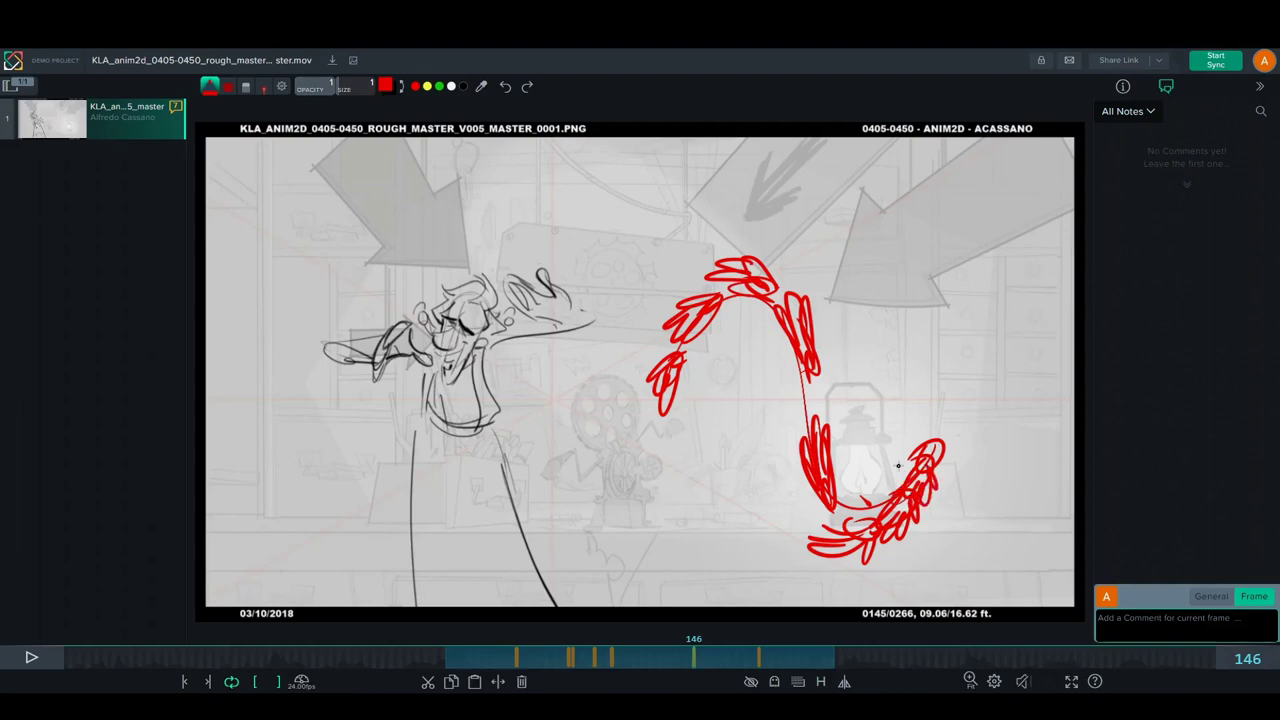
mouse_move(814, 231)
left_mouse_down()
mouse_move(857, 197)
mouse_move(908, 227)
left_mouse_up()
left_click_drag(943, 348, 944, 355)
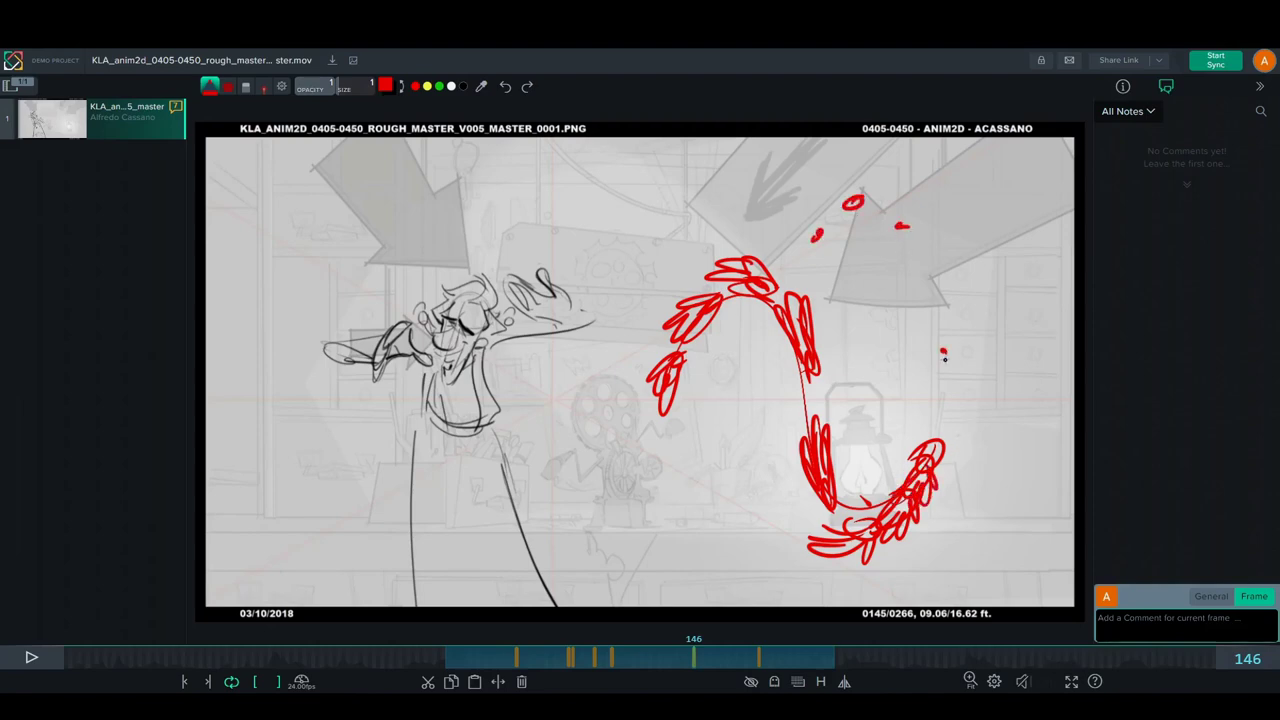